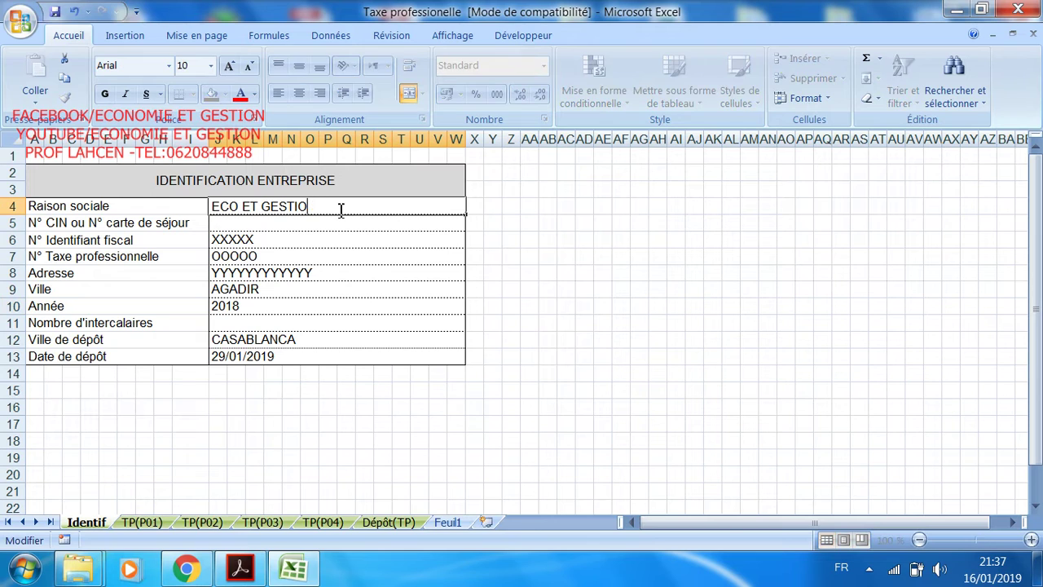
- Replace the company name in the Raison sociale field of the Identif sheet with "Sté ECO"
key("BackSpace")
key("BackSpace")
key("BackSpace")
key("BackSpace")
key("BackSpace")
key("BackSpace")
key("BackSpace")
key("BackSpace")
key("BackSpace")
key("BackSpace")
key("BackSpace")
key("BackSpace")
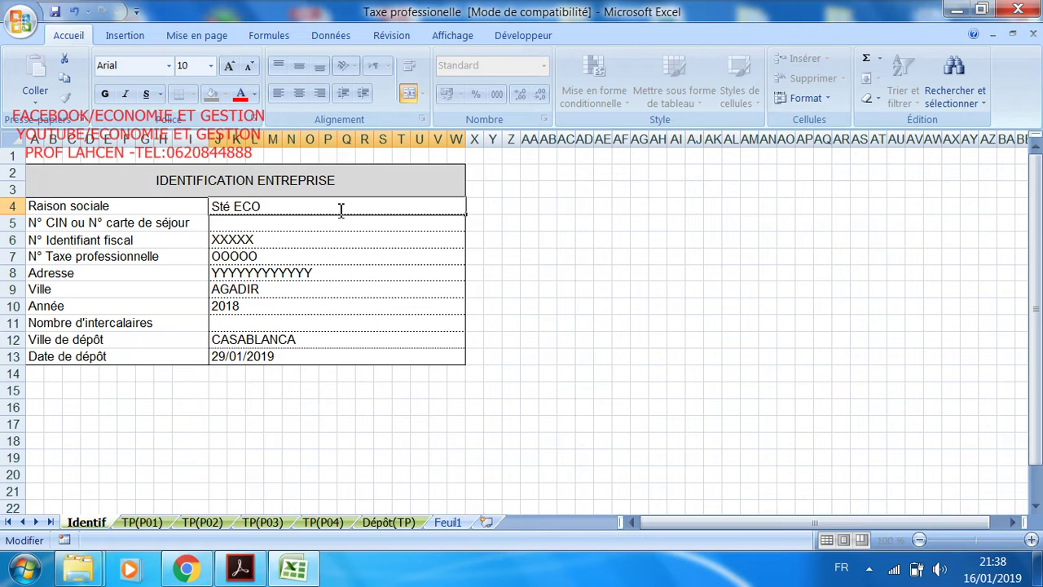
- Check the company name on the TP(P01) declaration sheet against the Raison sociale entry on the Identif sheet
left_click(142, 521)
left_click_drag(1035, 213, 1035, 240)
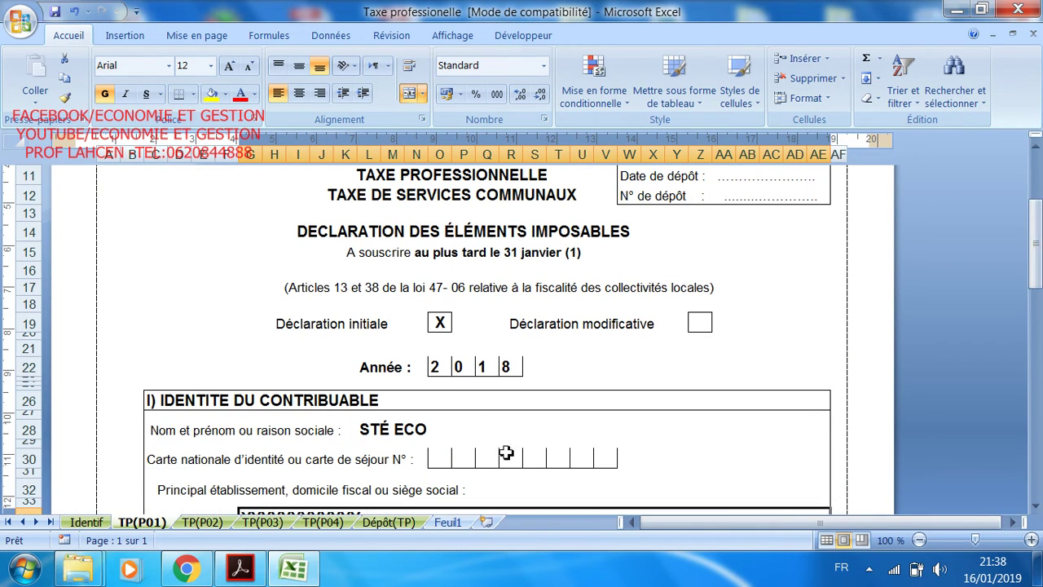
left_click(91, 524)
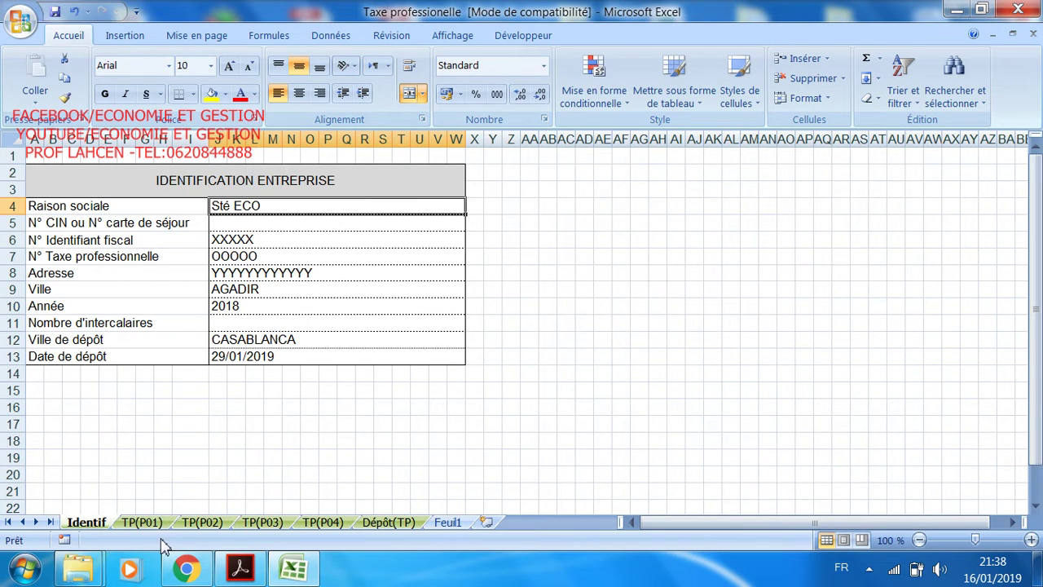
left_click(142, 522)
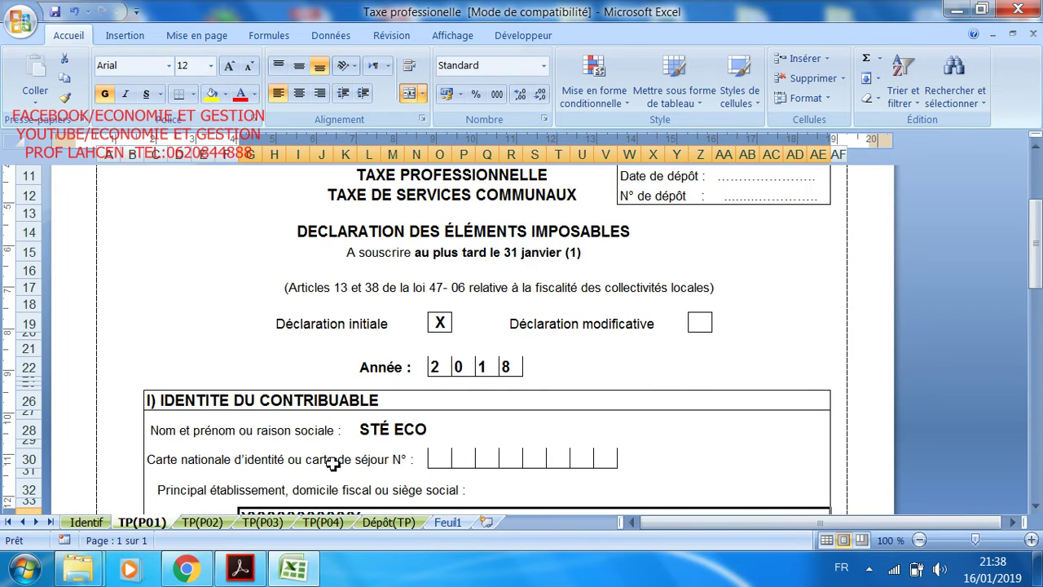
- Examine Tableau N° 1 on the TP(P02) sheet column by column, from Nature to the acquisition date
left_click(215, 523)
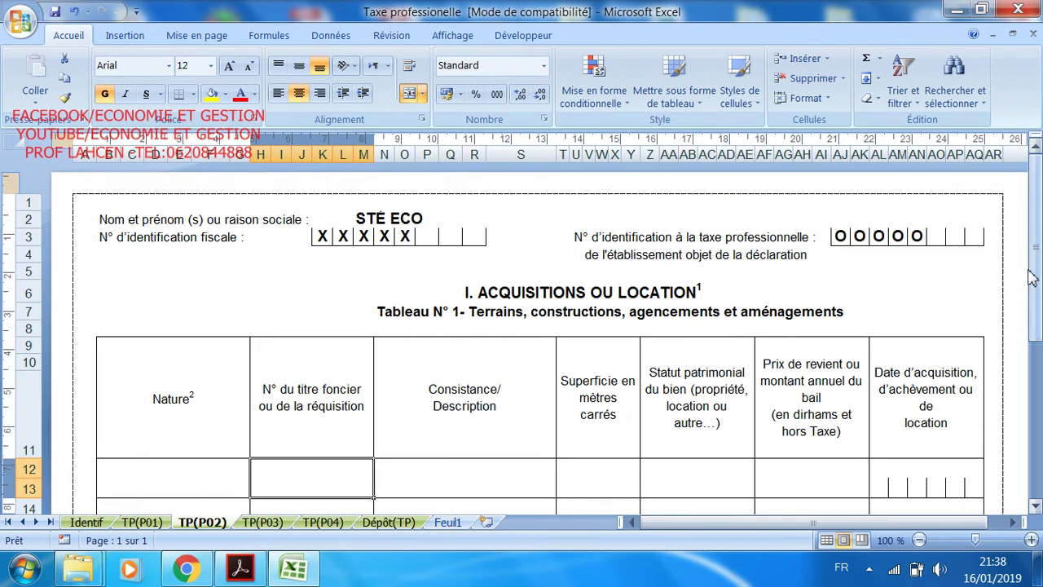
left_click(163, 474)
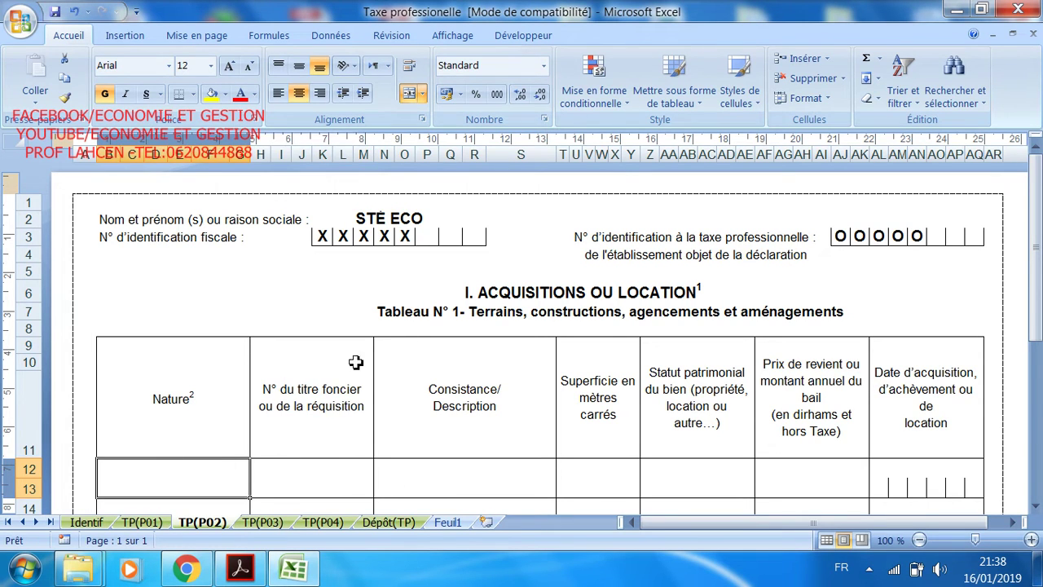
left_click(323, 486)
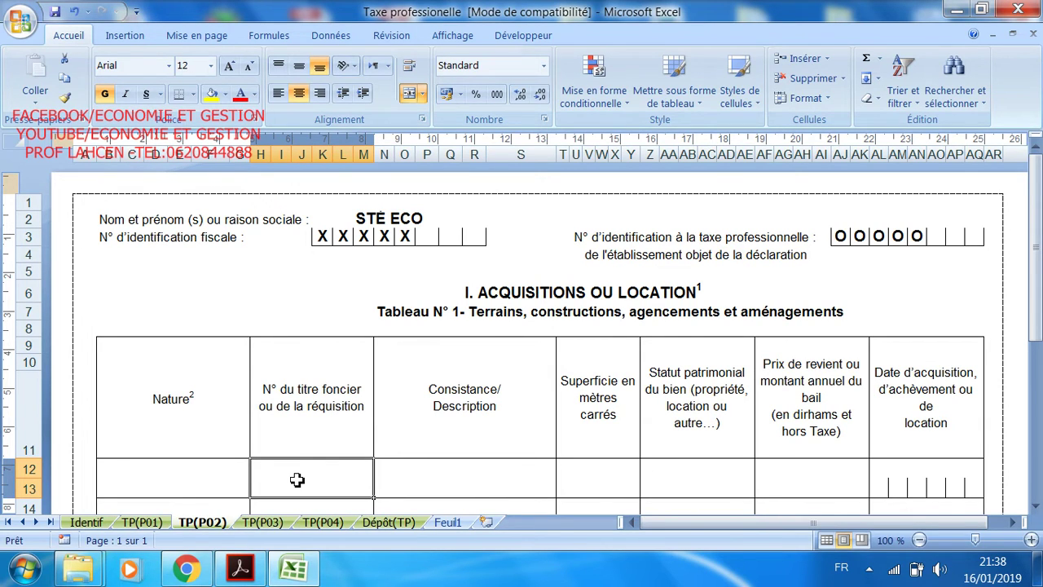
left_click(188, 476)
left_click(308, 473)
left_click(442, 479)
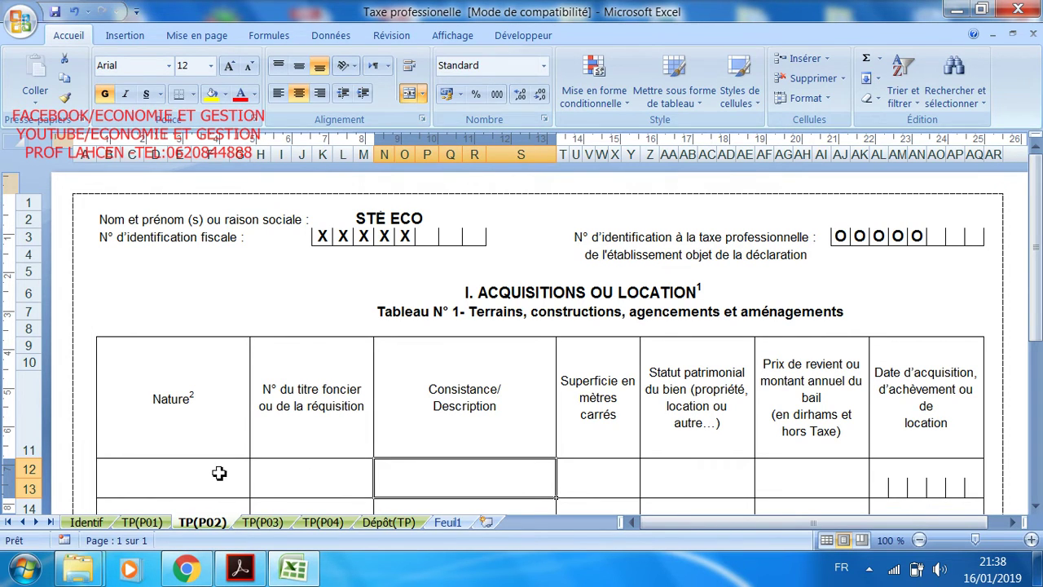
left_click(320, 466)
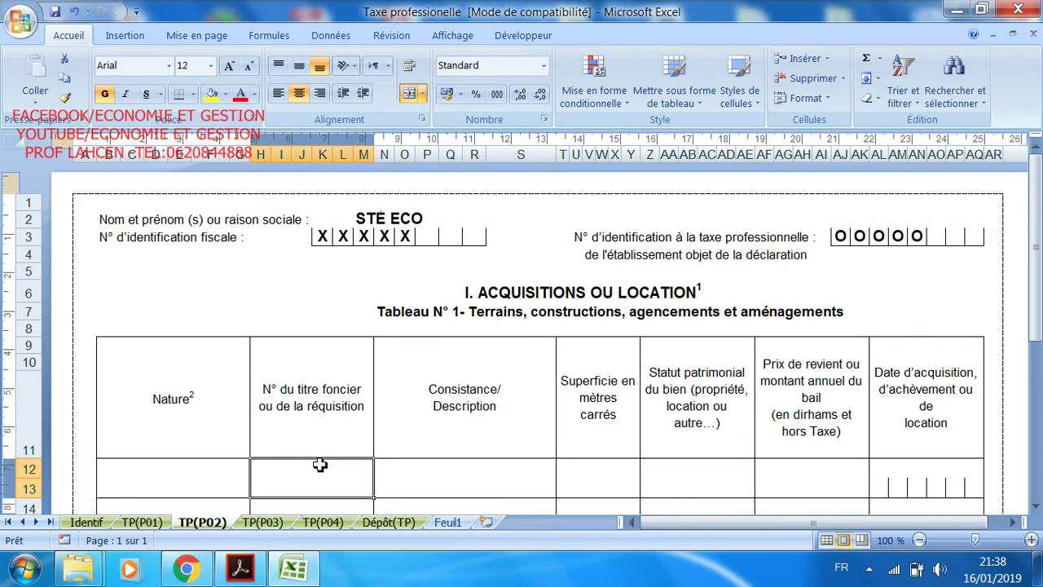
left_click(429, 469)
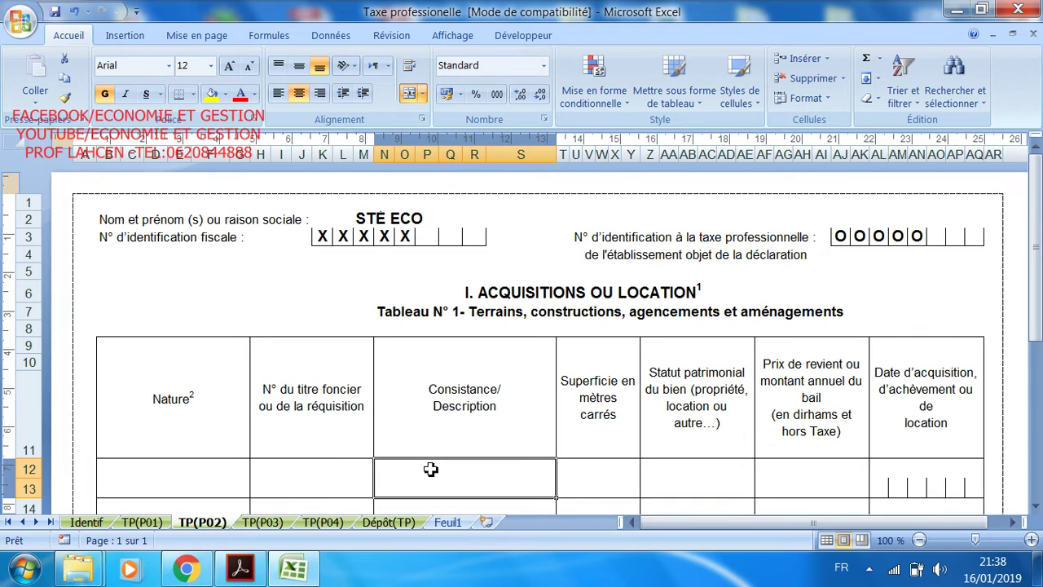
left_click(593, 477)
left_click(168, 485)
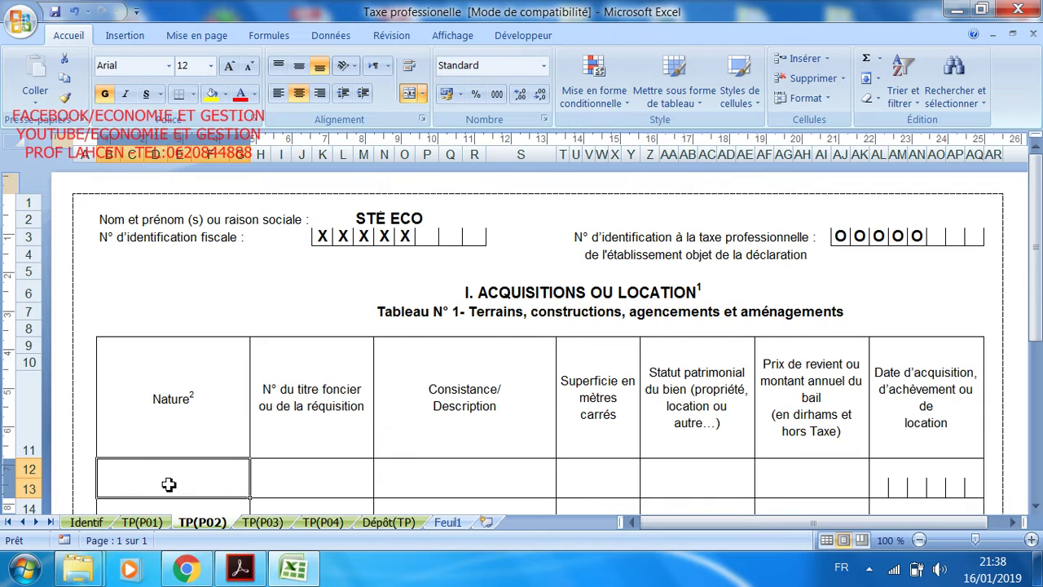
left_click(617, 473)
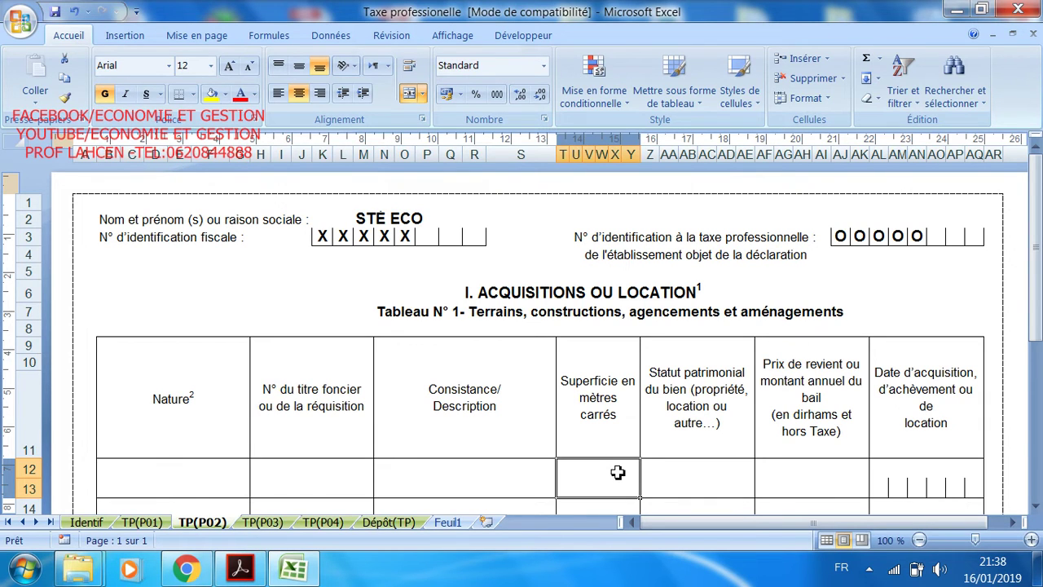
left_click(705, 468)
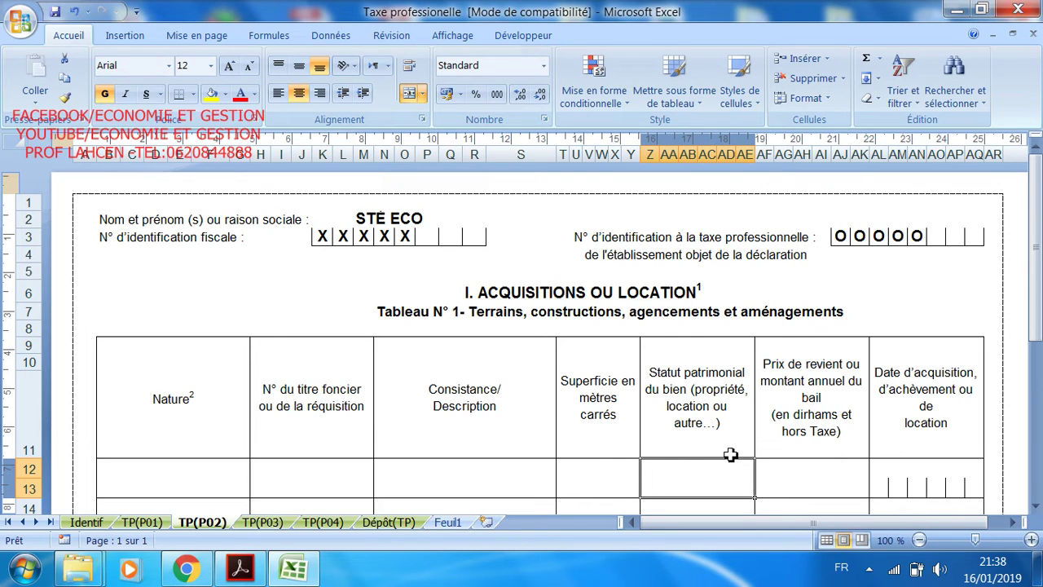
left_click(828, 477)
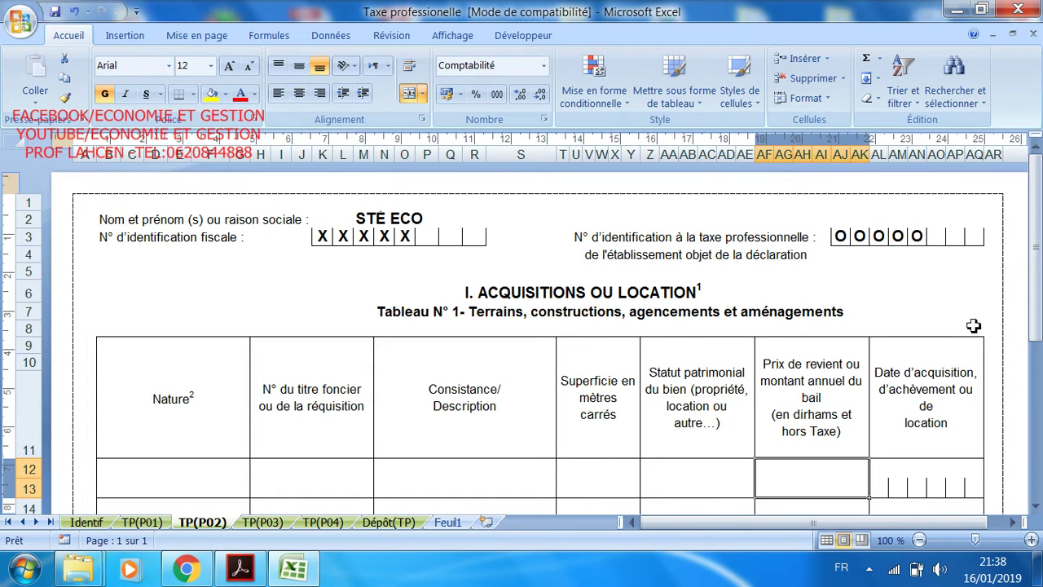
left_click_drag(1036, 303, 1039, 325)
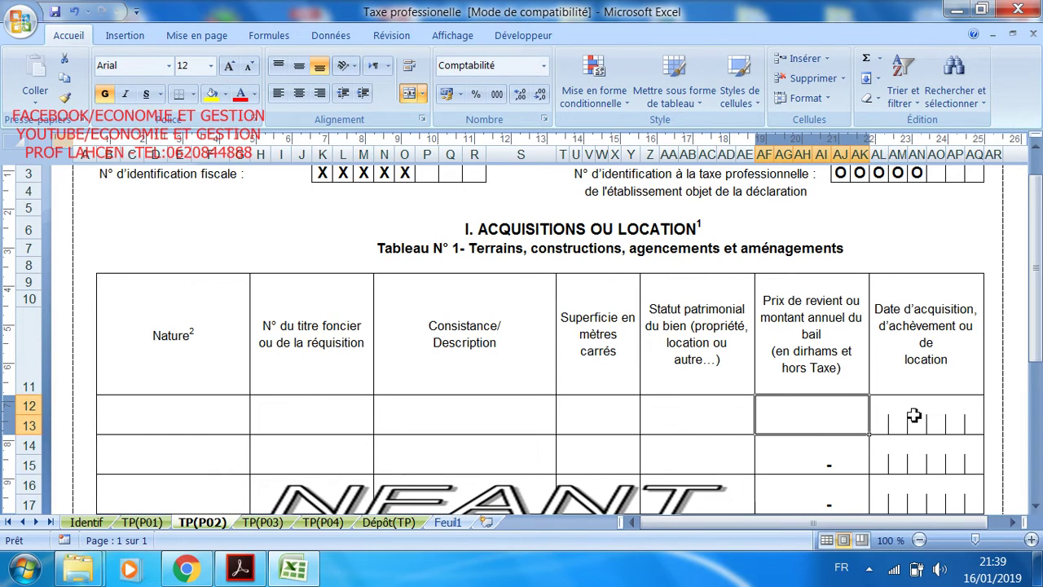
left_click_drag(1035, 236, 1034, 270)
- Look over the TP(P03) and TP(P04) sheets, and view the deposit receipt on Dépôt(TP) at 90 % zoom
left_click(262, 523)
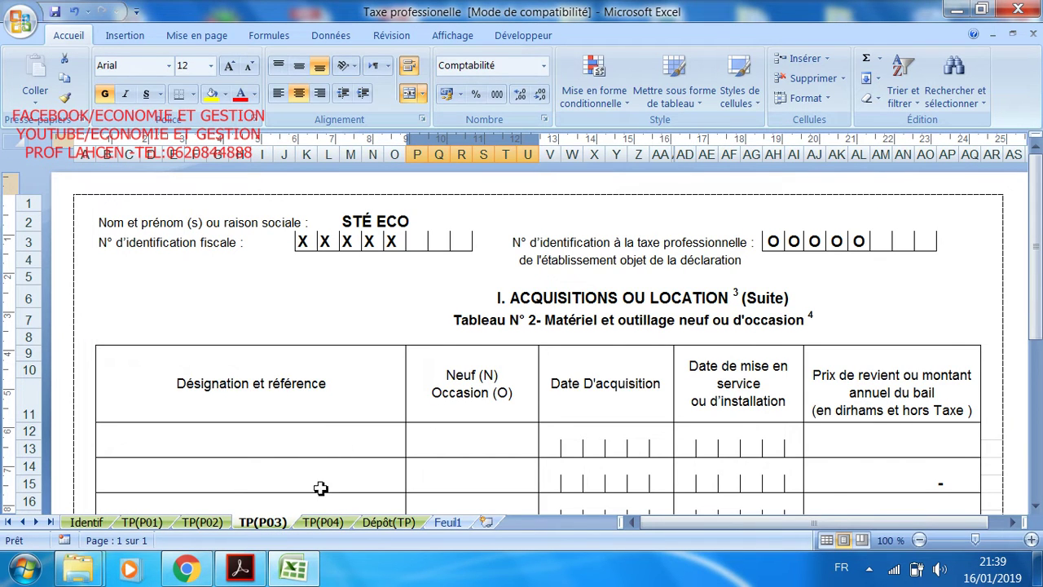
left_click(322, 522)
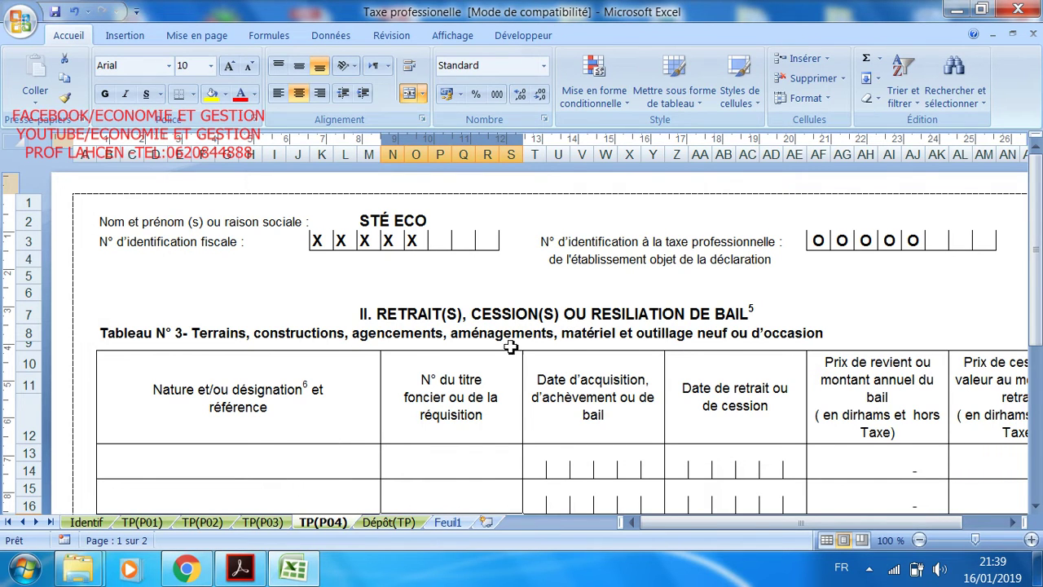
left_click(394, 522)
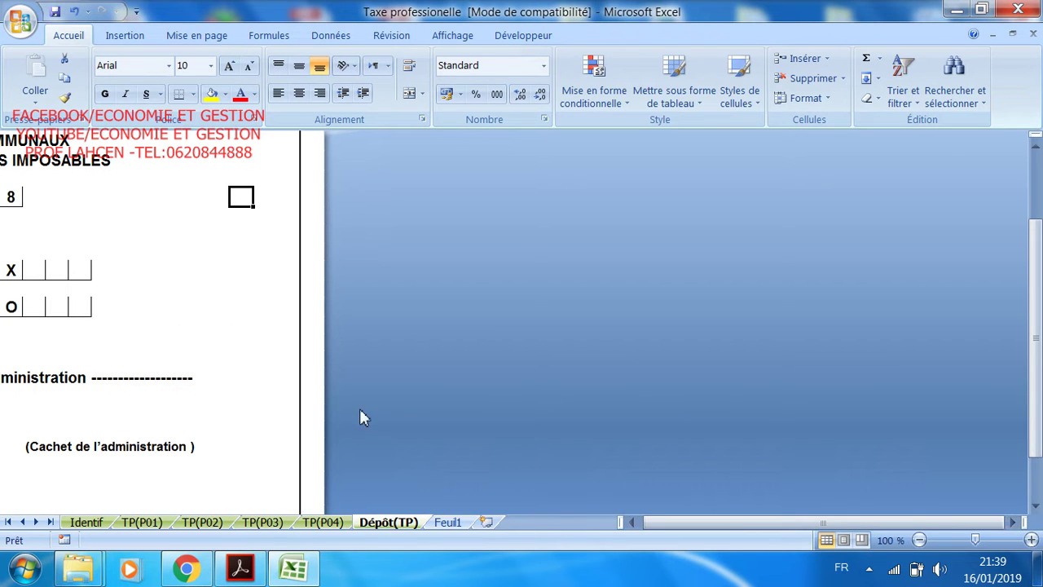
left_click_drag(1035, 367, 1034, 314)
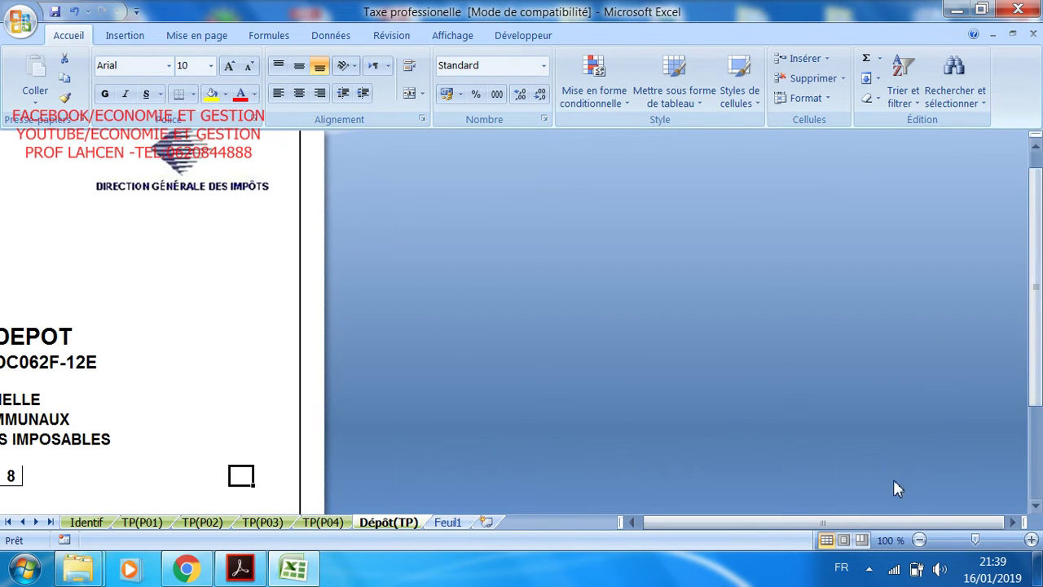
left_click(918, 540)
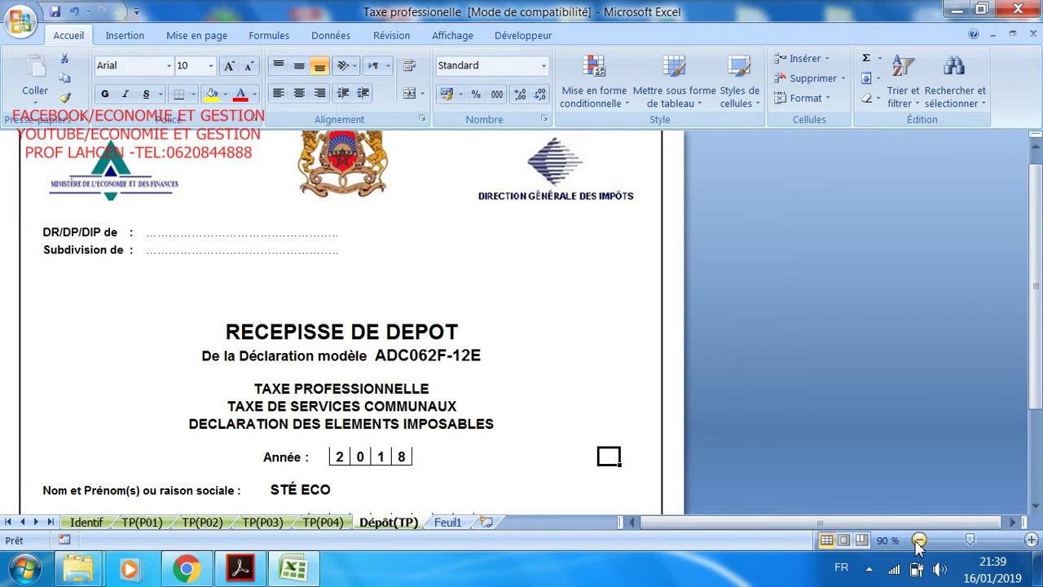
left_click_drag(1035, 281, 1035, 316)
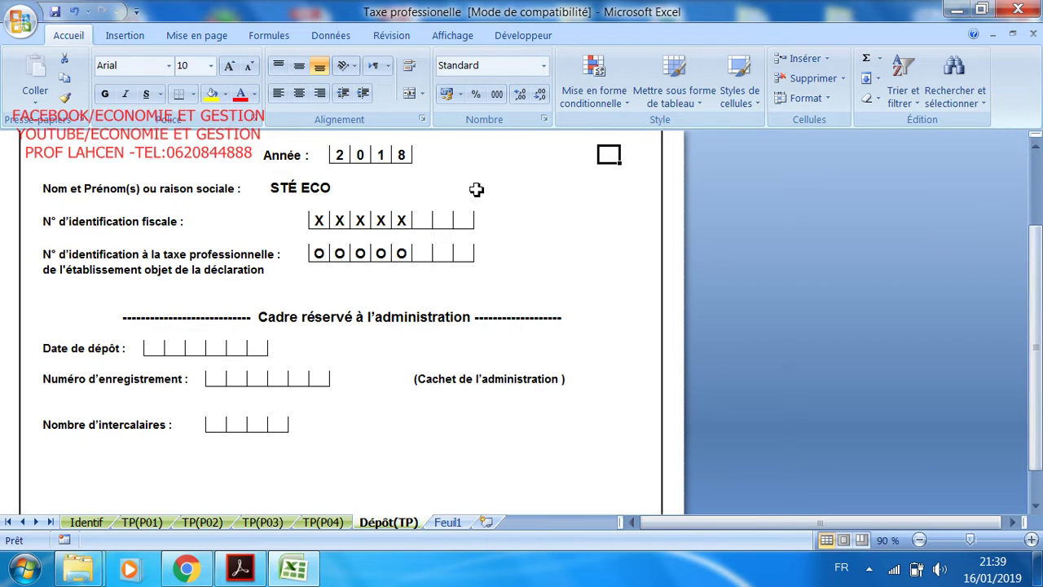
- Revisit TP(P04) and examine the entry rows of Tableau N° 2 for equipment and tools on the TP(P03) sheet
left_click(326, 523)
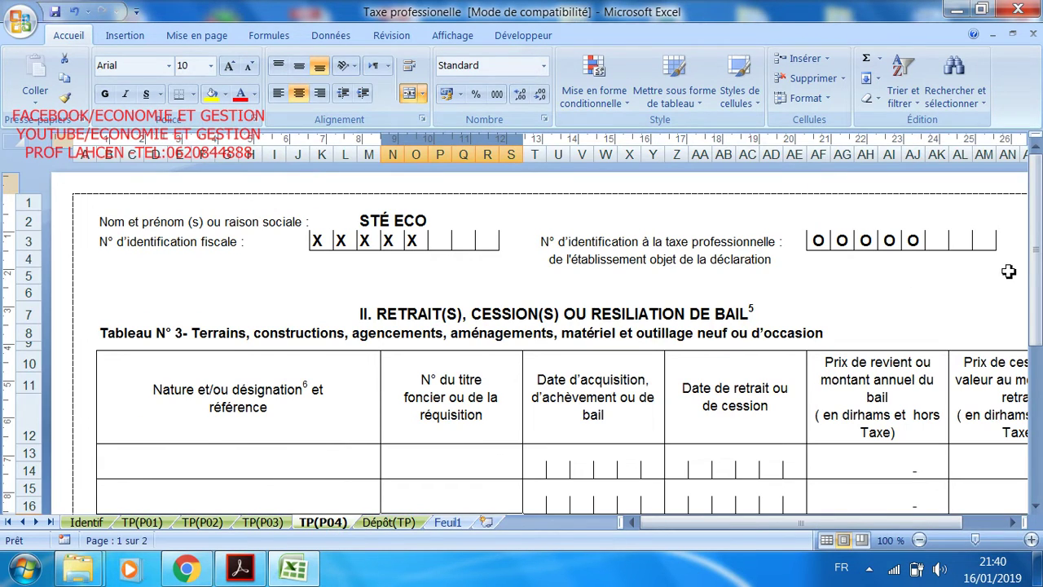
left_click(261, 522)
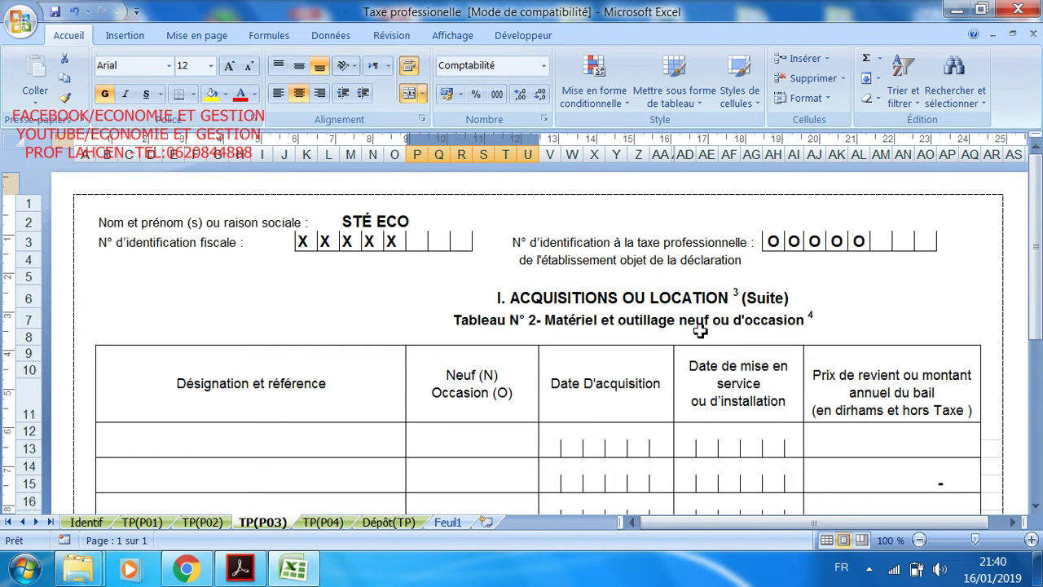
left_click_drag(1033, 293, 1038, 314)
left_click(361, 362)
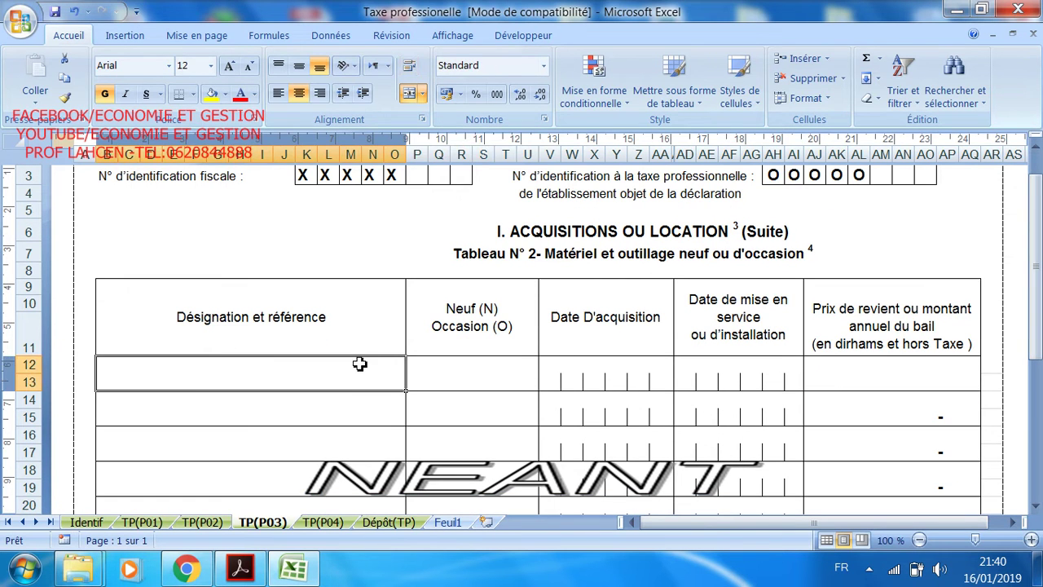
left_click(356, 401)
mouse_move(356, 401)
left_mouse_down()
mouse_move(995, 308)
mouse_move(1038, 323)
left_mouse_up()
left_click(554, 250)
left_click(430, 326)
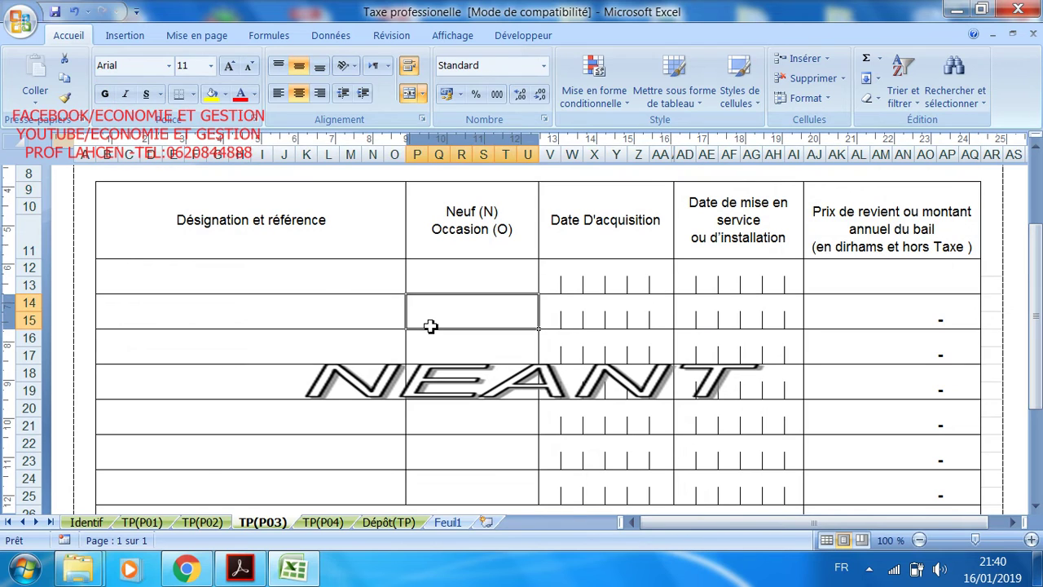
left_click(327, 299)
left_click(331, 287)
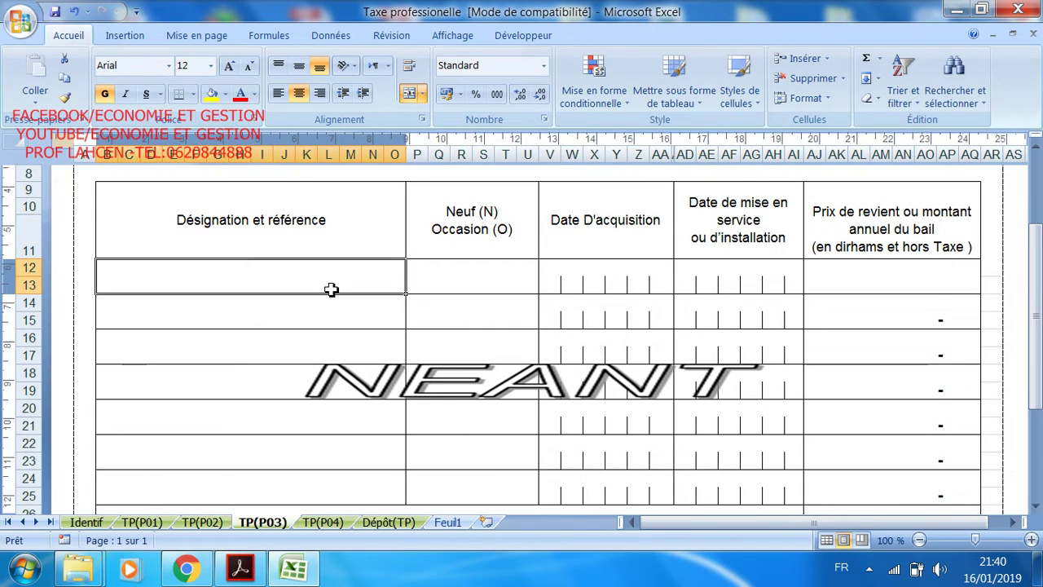
left_click(313, 337)
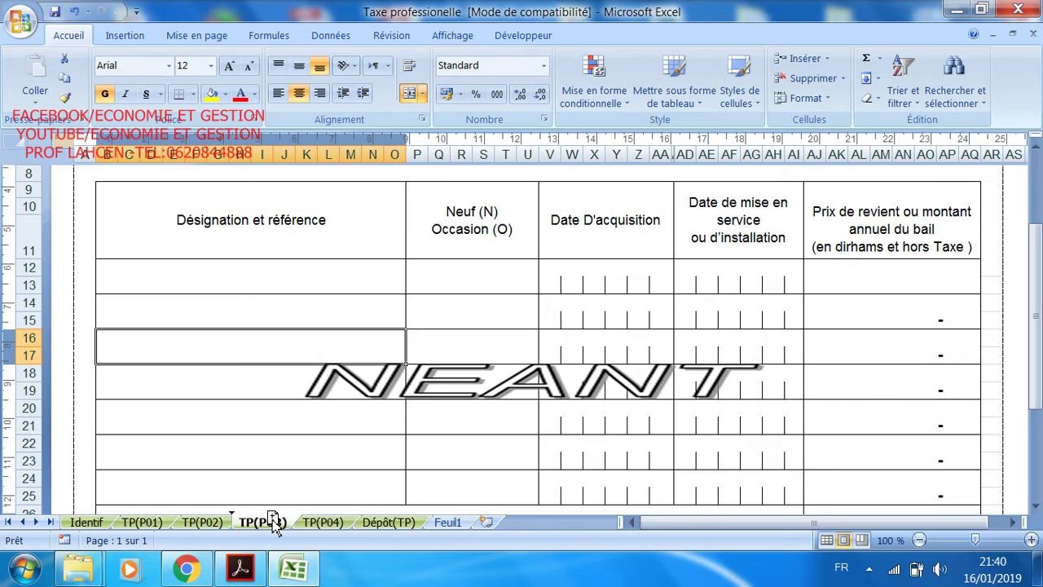
- Duplicate the TP(P03) sheet, placing the copy just before TP(P04), and select the TOTAL amount in the copy's table
left_click_drag(273, 522, 310, 535)
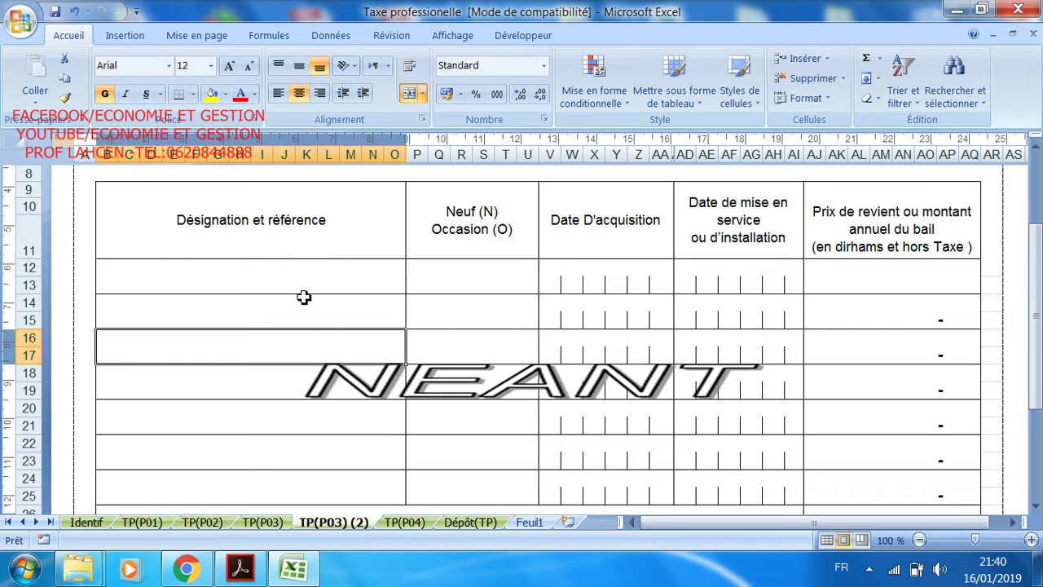
left_click_drag(1035, 249, 1035, 269)
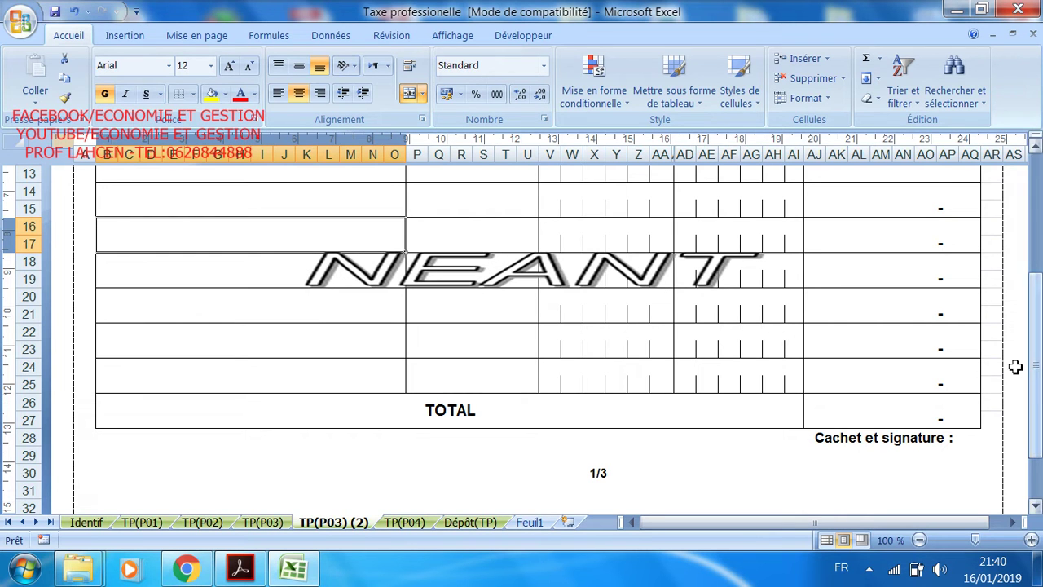
left_click(879, 422)
- Enter 10000 and 200000 as the first two Prix de revient amounts on the TP(P03) copy and check the TOTAL row
left_click_drag(1037, 376, 1037, 339)
left_click(880, 266)
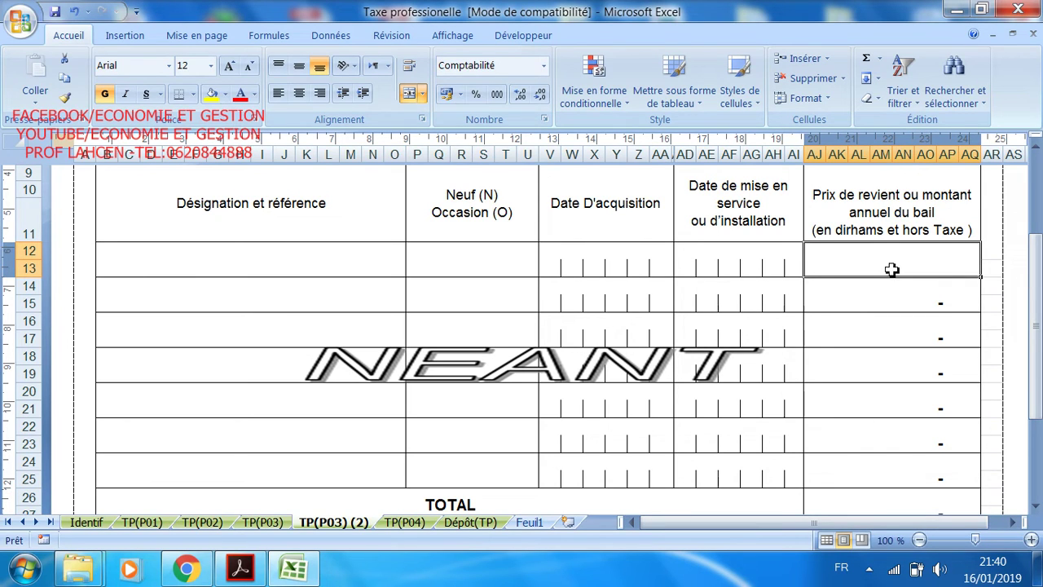
type("10000")
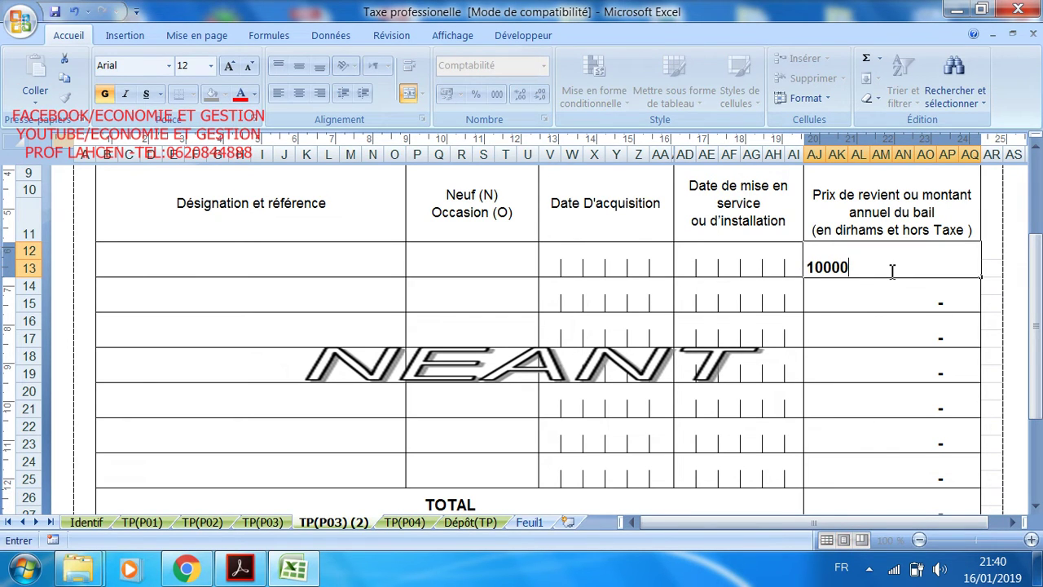
left_click(849, 305)
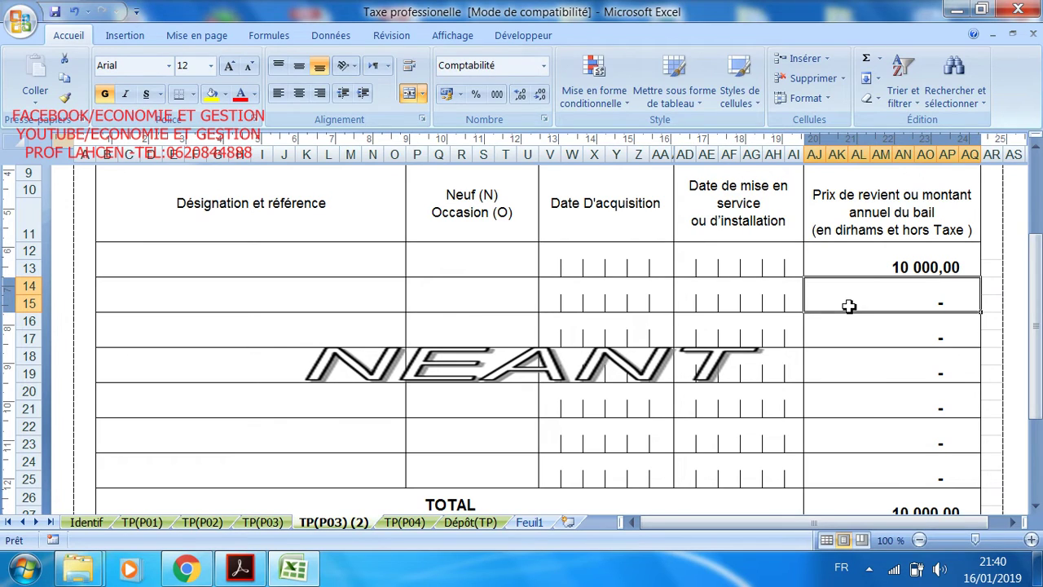
type("200000")
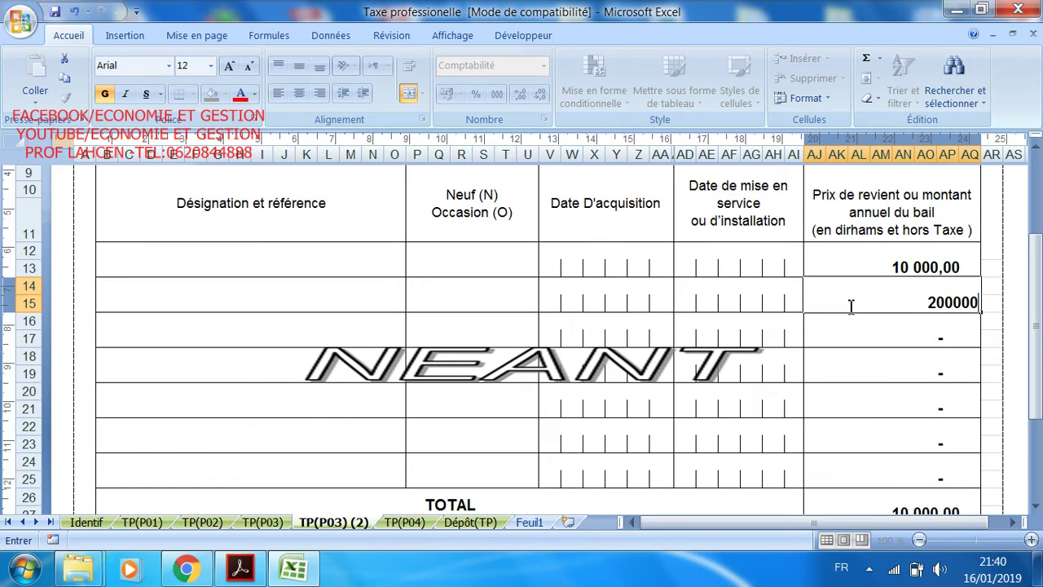
key("Return")
left_click_drag(1035, 321, 1035, 342)
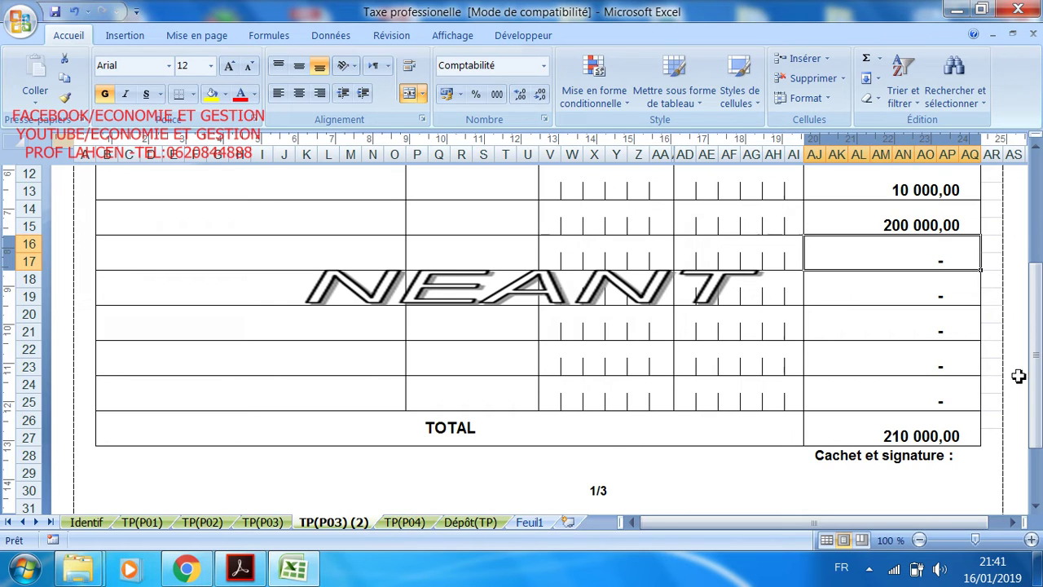
left_click_drag(1036, 363, 1037, 303)
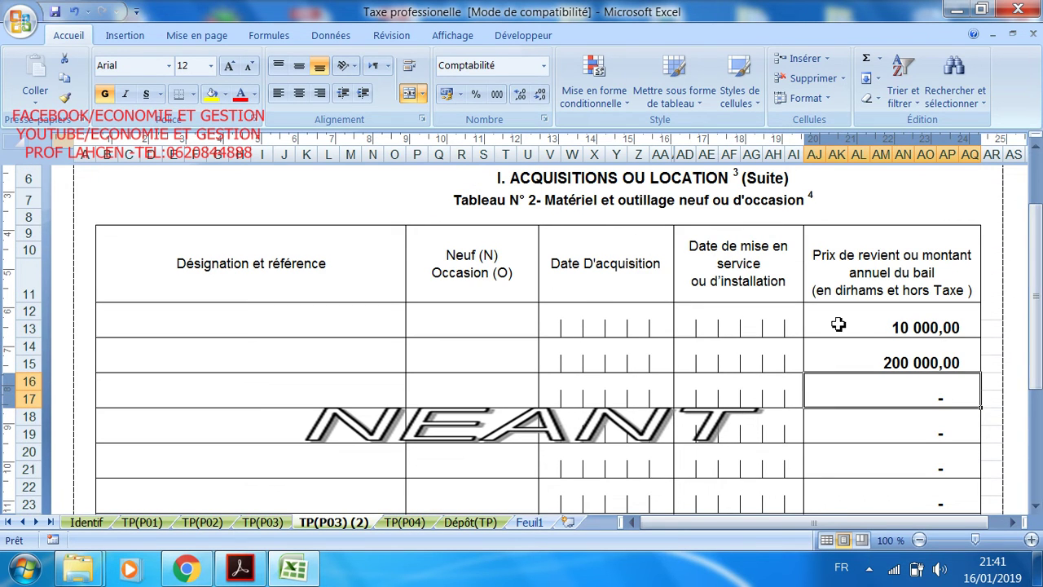
- Switch to Adobe Acrobat Reader and read taxe_professionnelle.pdf from Article 5 to Article 6 on exemptions and reductions
left_click(249, 573)
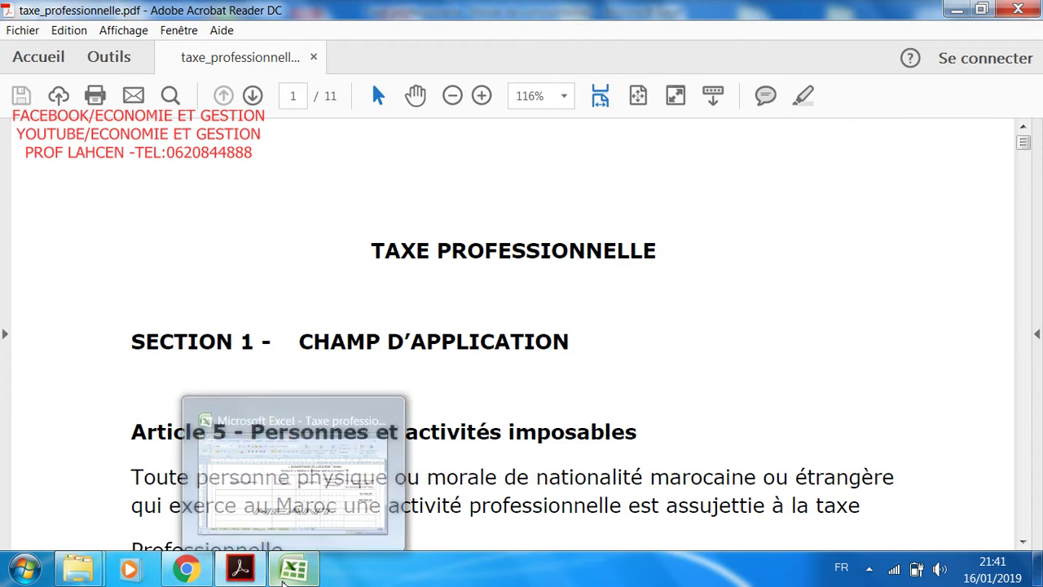
left_click(293, 569)
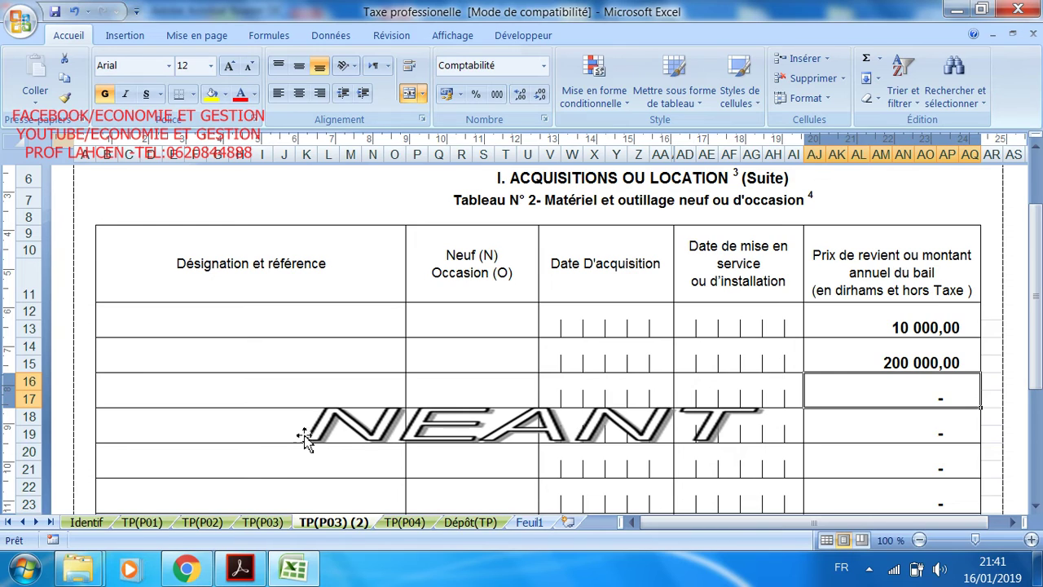
left_click(241, 569)
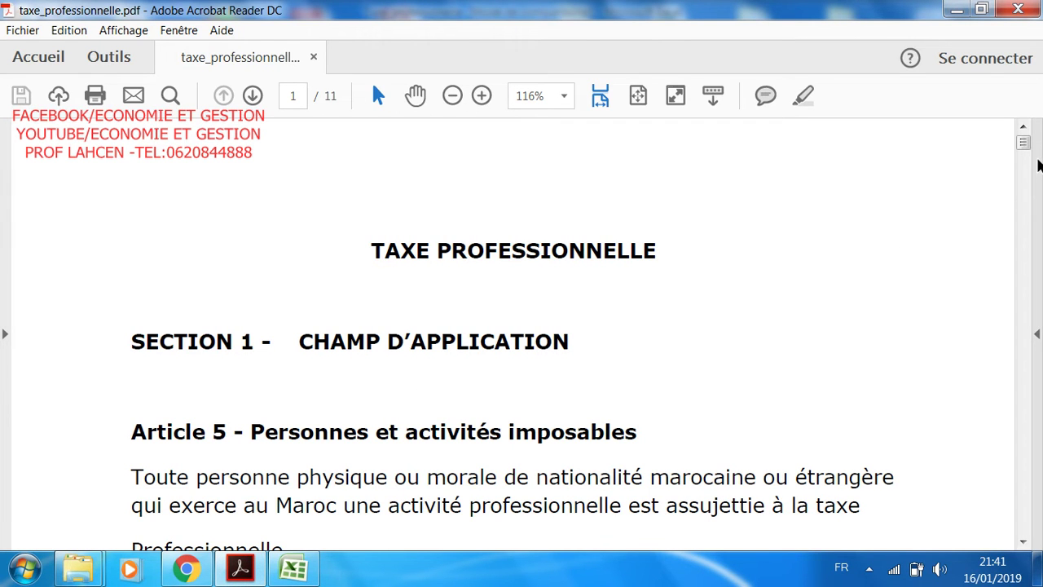
left_click_drag(1023, 141, 1025, 167)
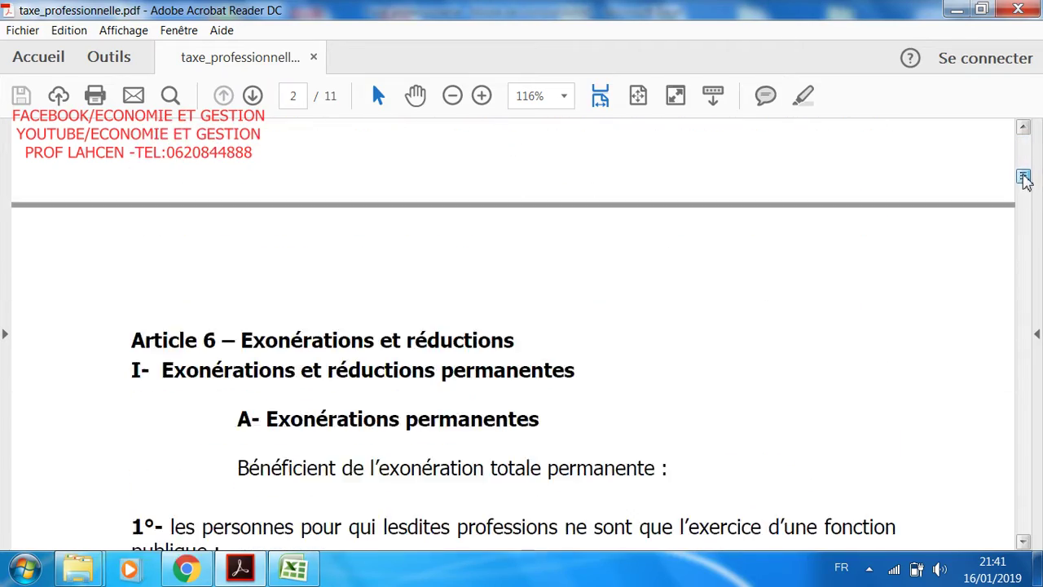